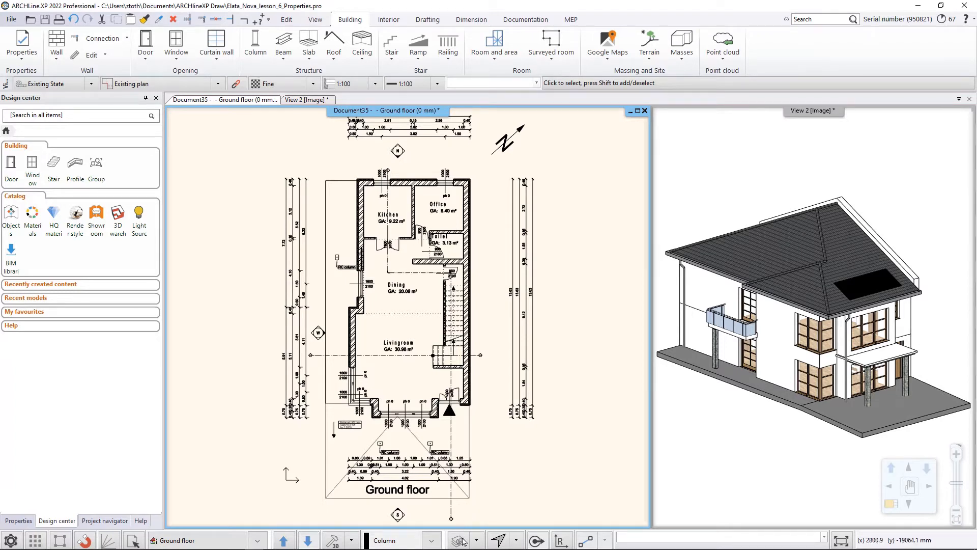
# - Open the Layer Manager and examine the full layer list, including the Column and Column(1) layers
pyautogui.click(479, 540)
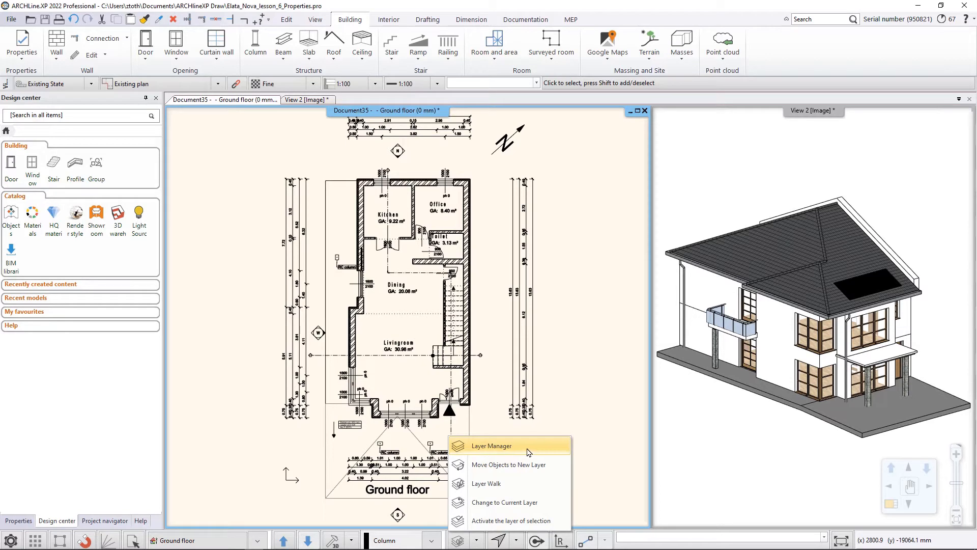
pyautogui.click(506, 448)
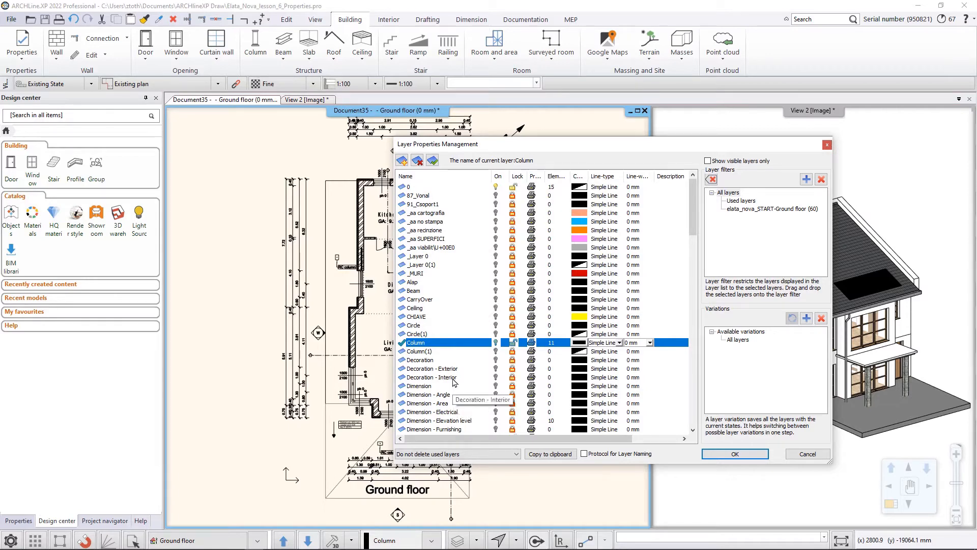
pyautogui.click(425, 341)
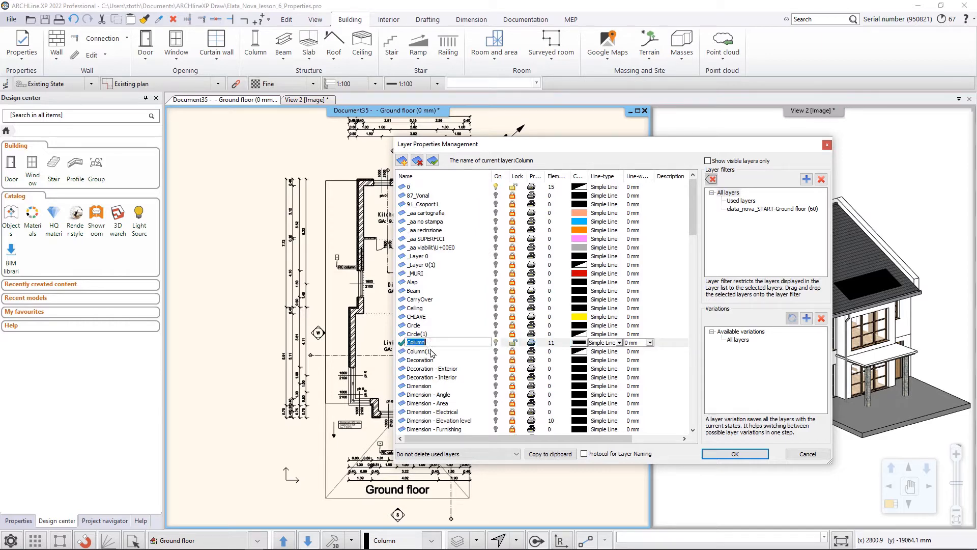
pyautogui.click(455, 354)
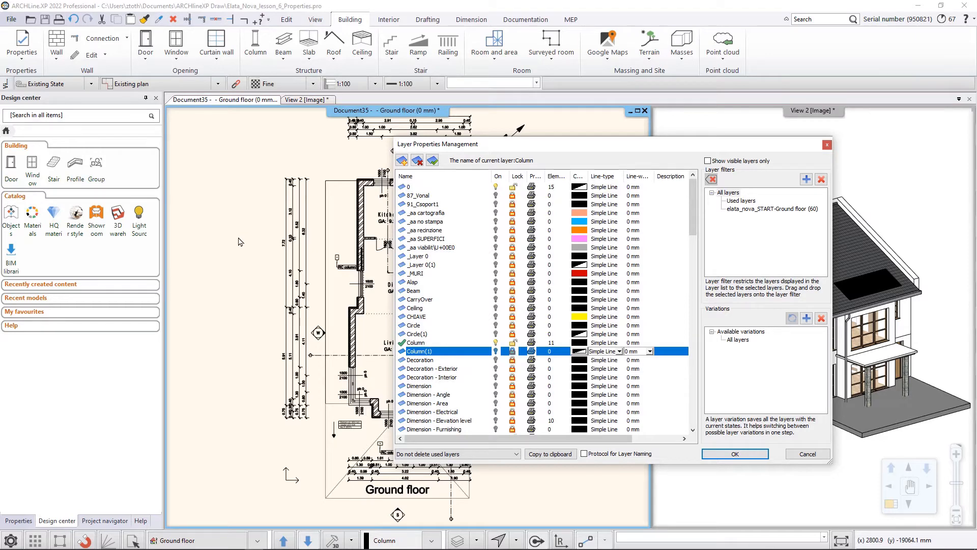
pyautogui.moveTo(694, 221); pyautogui.dragTo(688, 421)
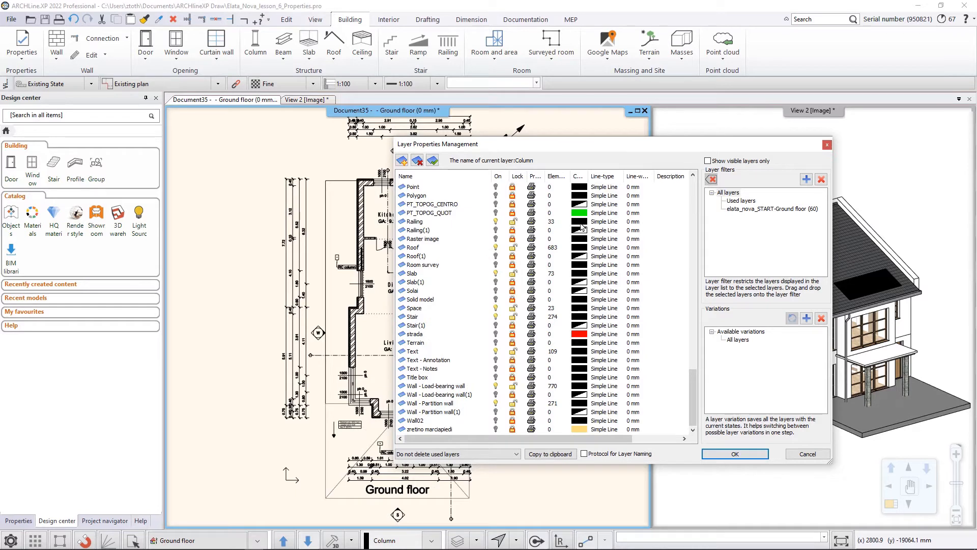
# - Compare the layer filters, filter the list to Used layers, and reposition the layer window to uncover more of the floor plan
pyautogui.click(728, 193)
pyautogui.click(741, 202)
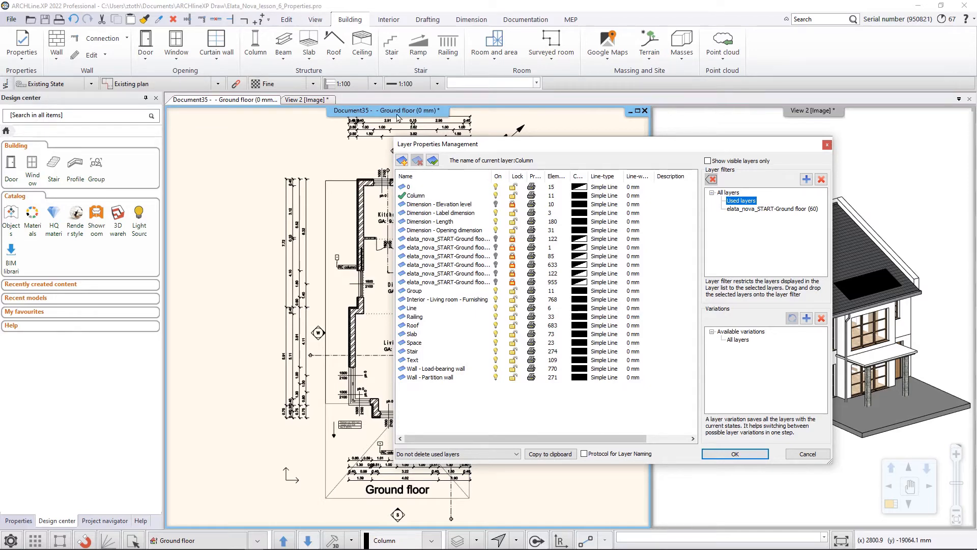
pyautogui.click(748, 211)
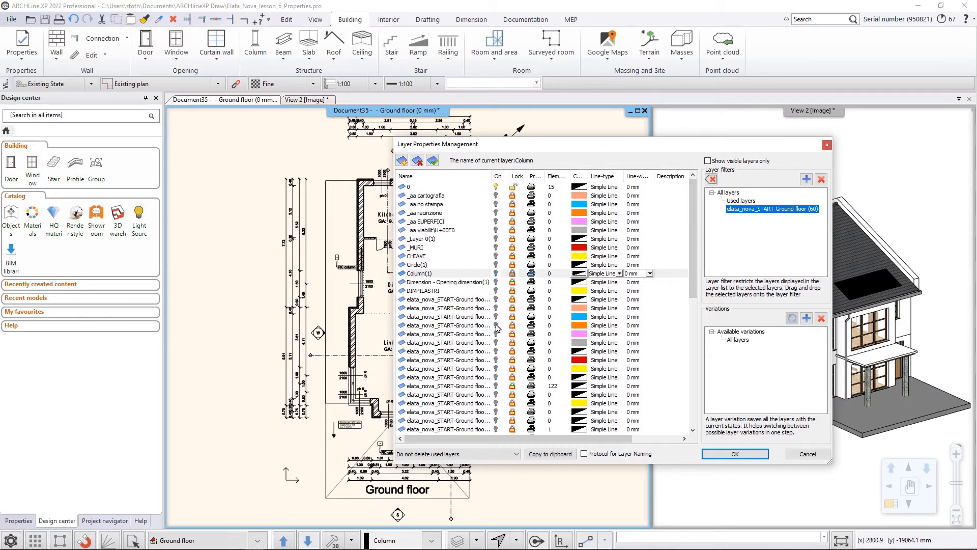
pyautogui.click(742, 202)
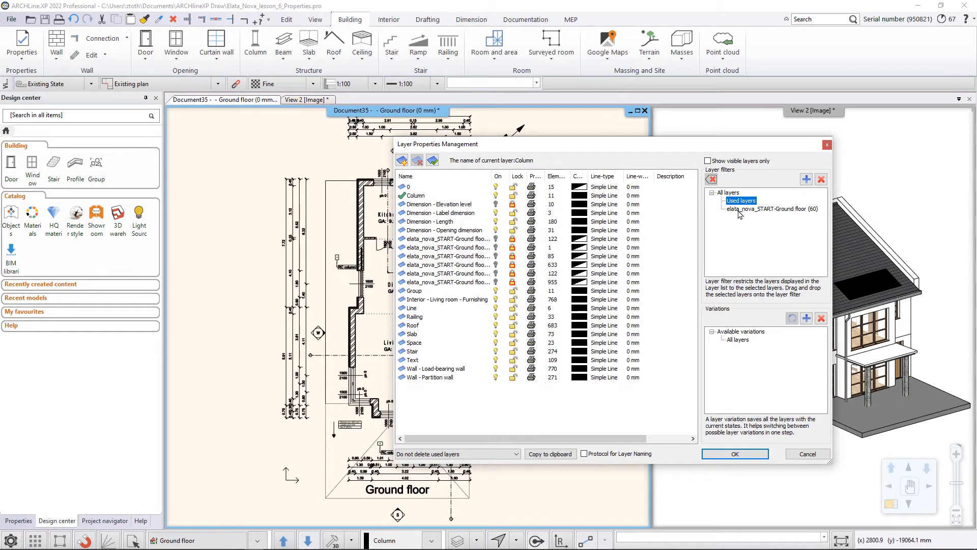
pyautogui.moveTo(589, 145); pyautogui.dragTo(629, 131)
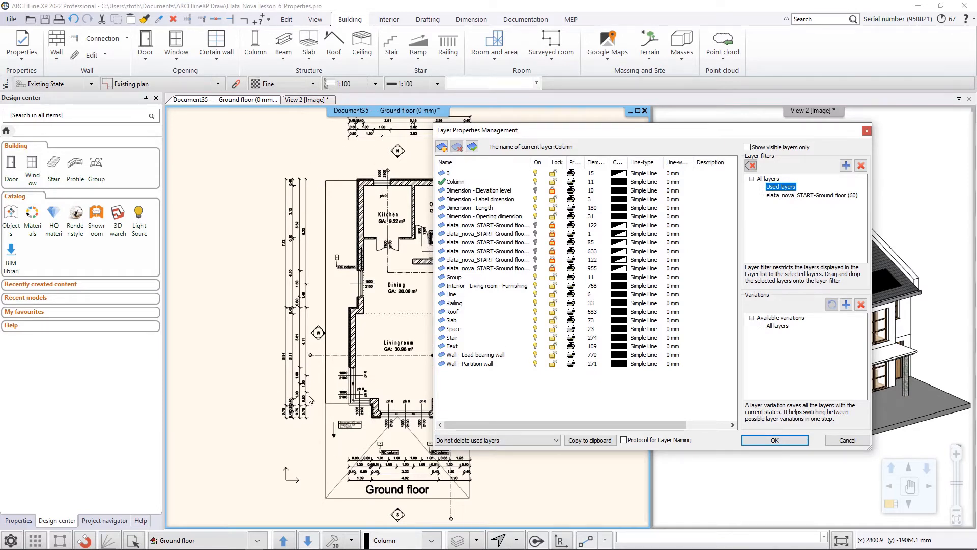
# - Turn off and lock the Dimension - Length layer, and window-select the area beside the plan to check the effect
pyautogui.click(490, 209)
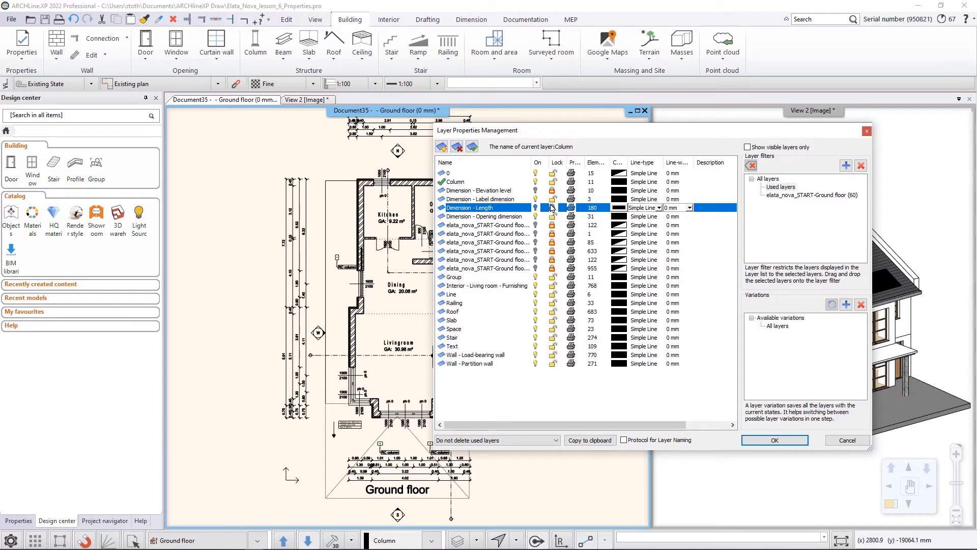
pyautogui.click(553, 208)
pyautogui.click(774, 440)
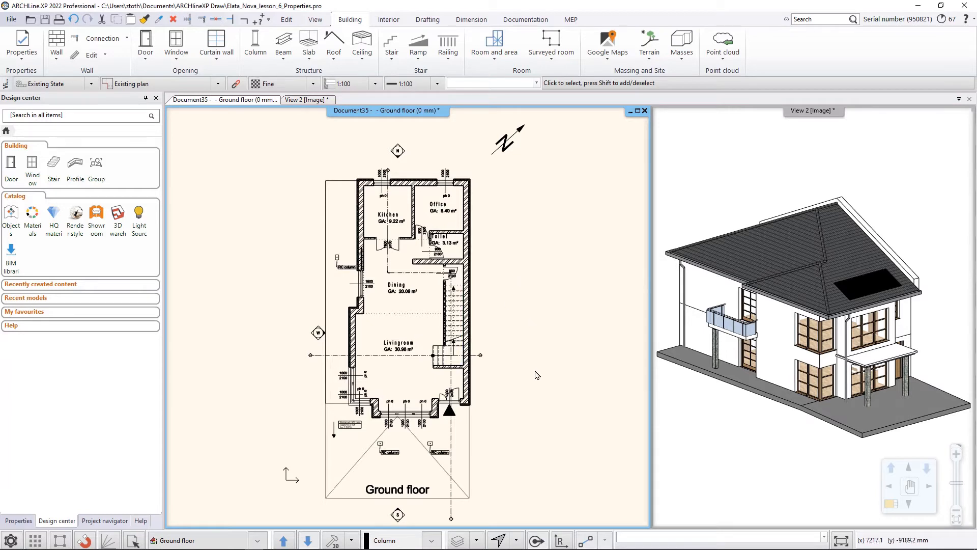
pyautogui.moveTo(586, 429); pyautogui.dragTo(487, 222)
# - Turn the Dimension - Length layer on as a locked layer and try to window-select the dimension lines beside the plan
pyautogui.click(465, 537)
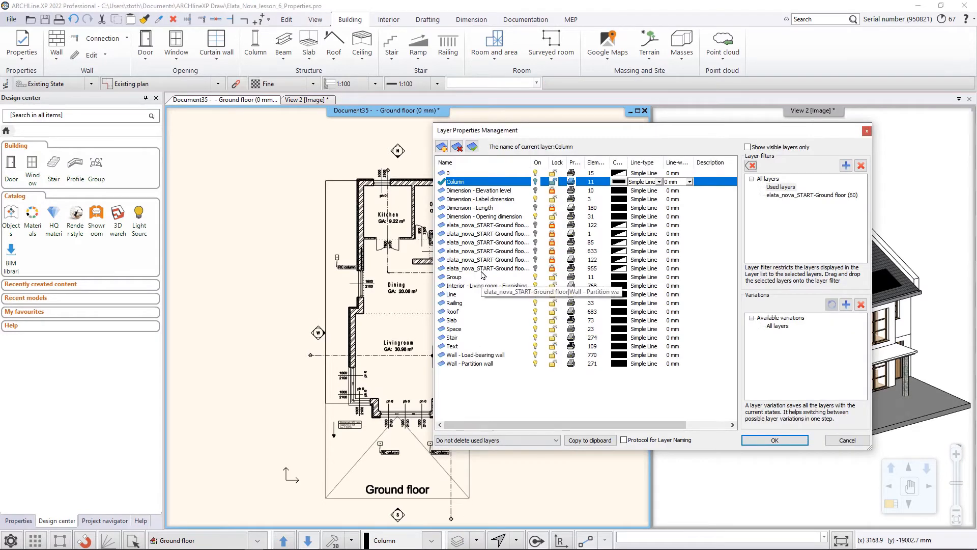
pyautogui.click(478, 208)
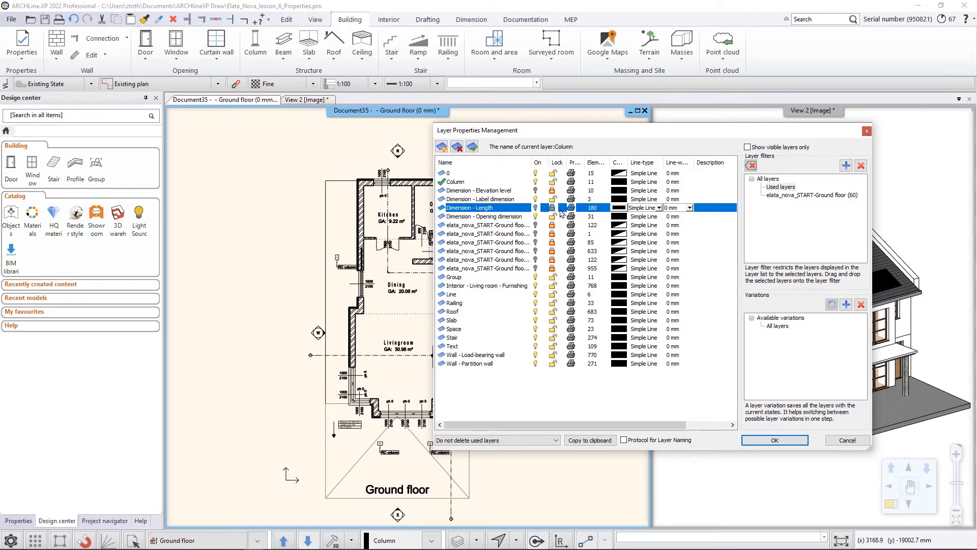
pyautogui.click(553, 208)
pyautogui.click(774, 440)
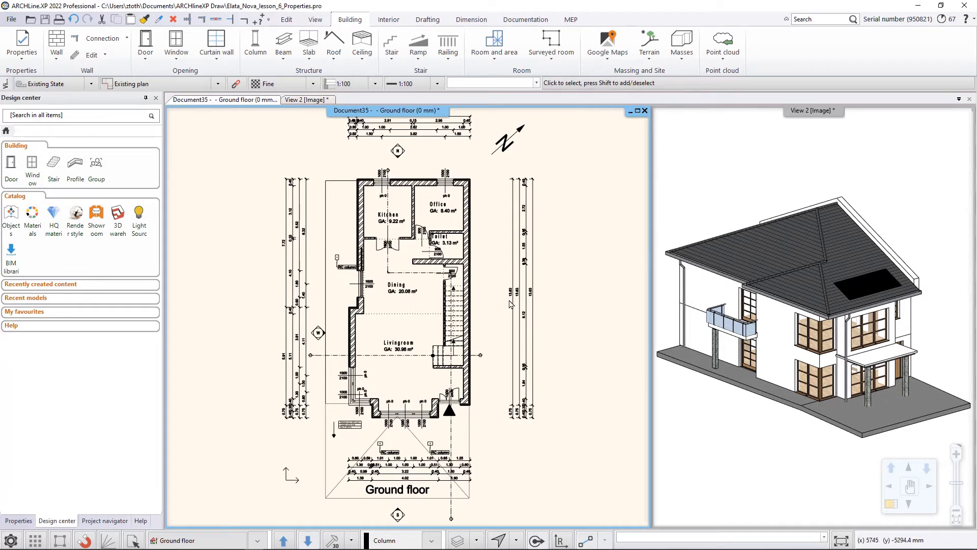
pyautogui.click(546, 433)
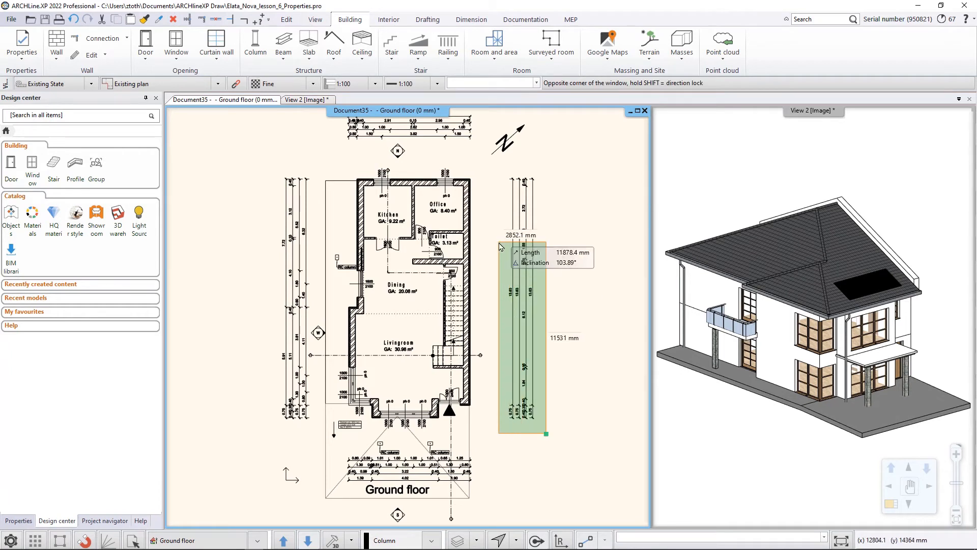
pyautogui.click(499, 246)
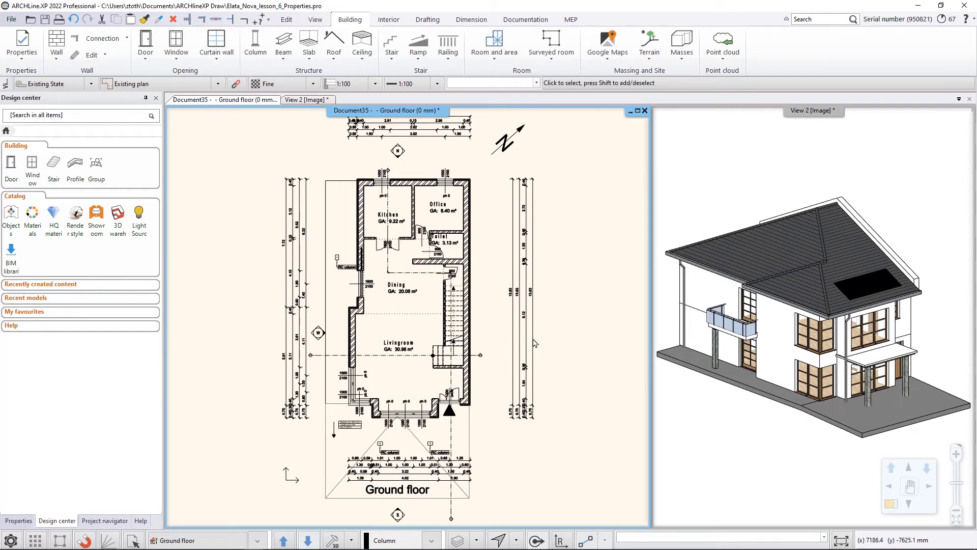
# - Unlock the Dimension - Length layer and test it by selecting and deselecting a vertical dimension beside the plan
pyautogui.click(457, 540)
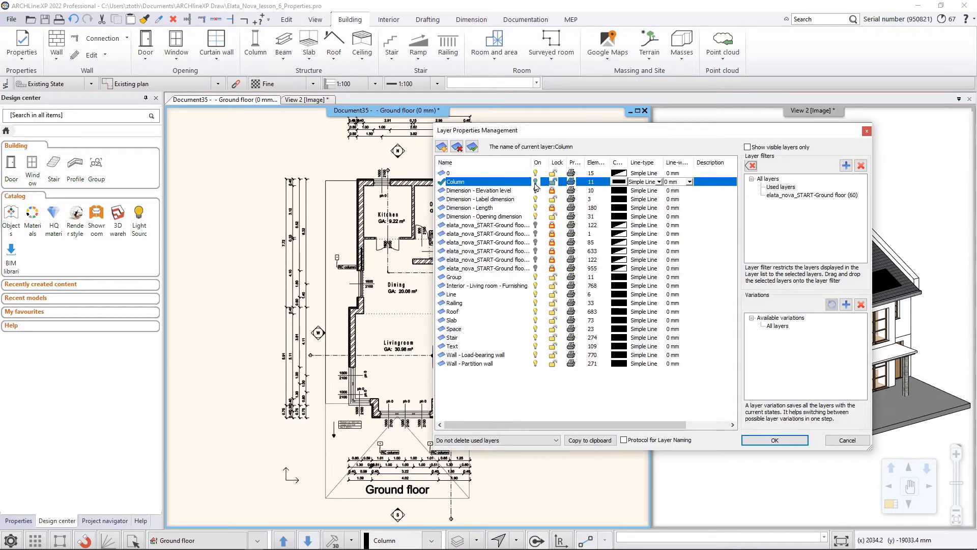
pyautogui.click(494, 208)
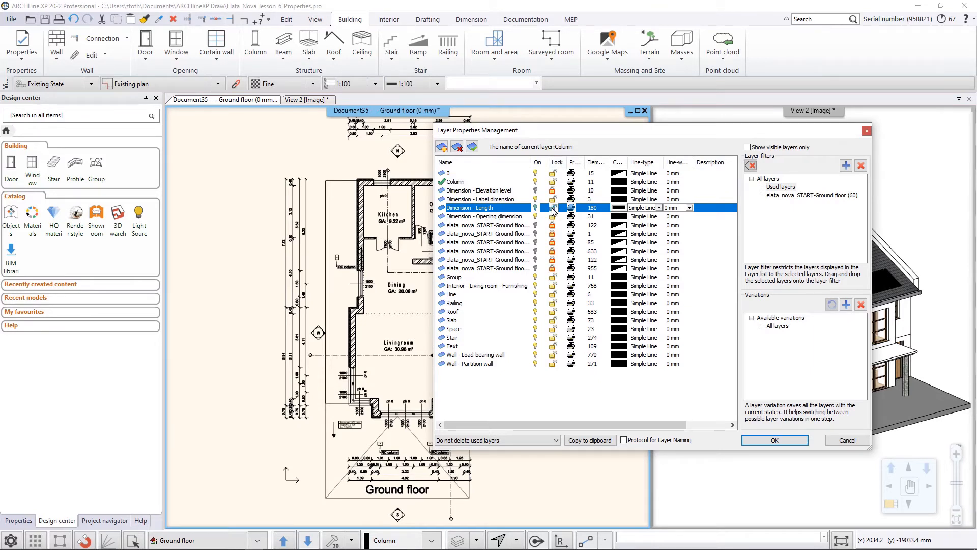
pyautogui.click(553, 210)
pyautogui.click(774, 440)
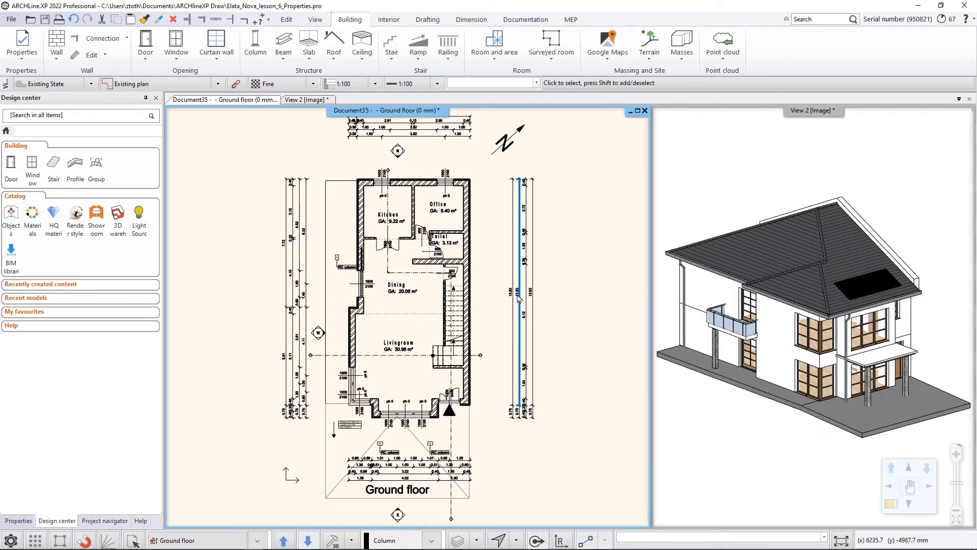
pyautogui.click(519, 299)
pyautogui.click(561, 252)
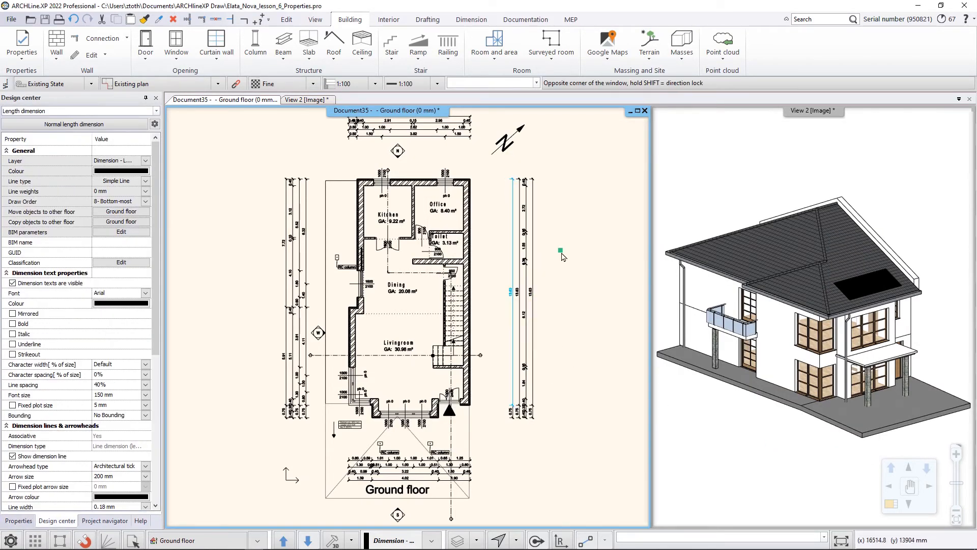
pyautogui.click(563, 256)
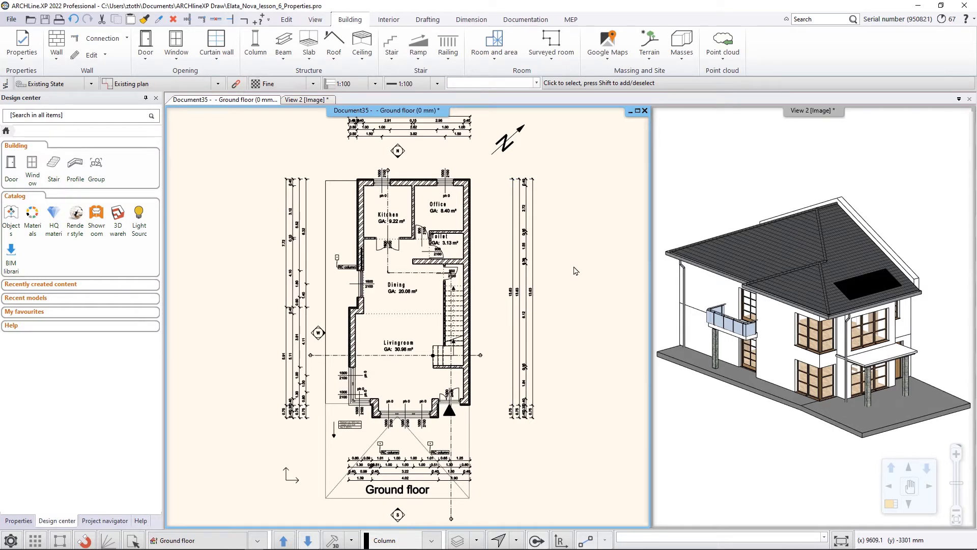
# - Review the Dimension - Length layer's visibility and lock settings in the Layer Manager
pyautogui.click(458, 541)
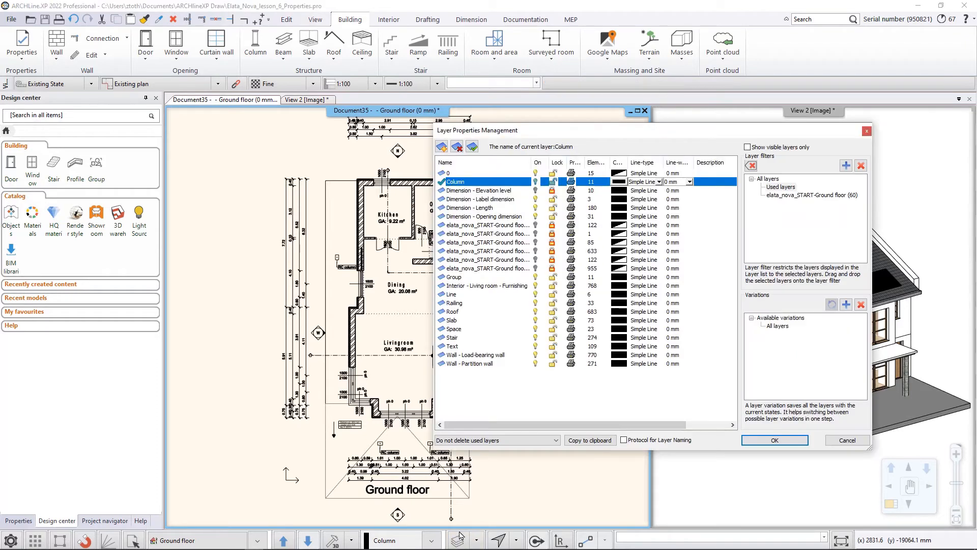
pyautogui.click(503, 208)
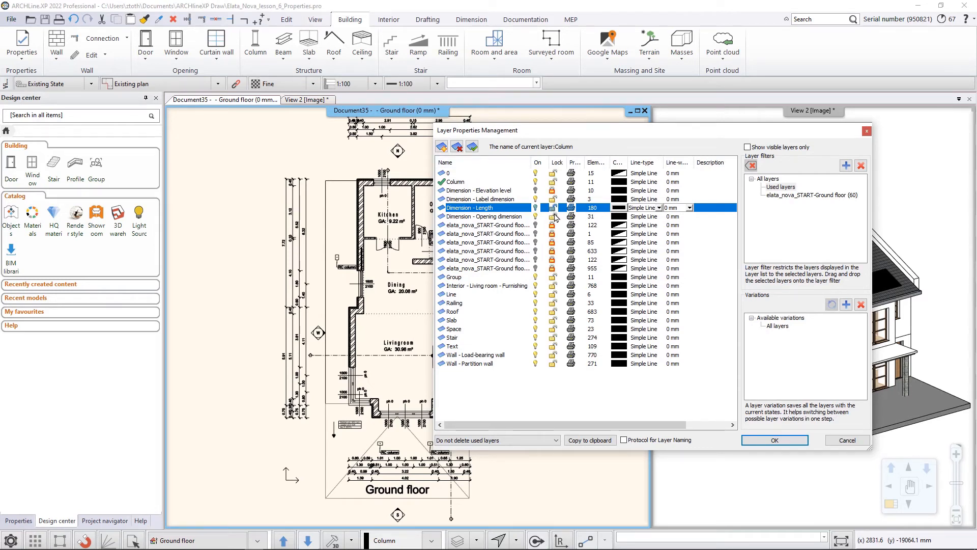
pyautogui.click(773, 441)
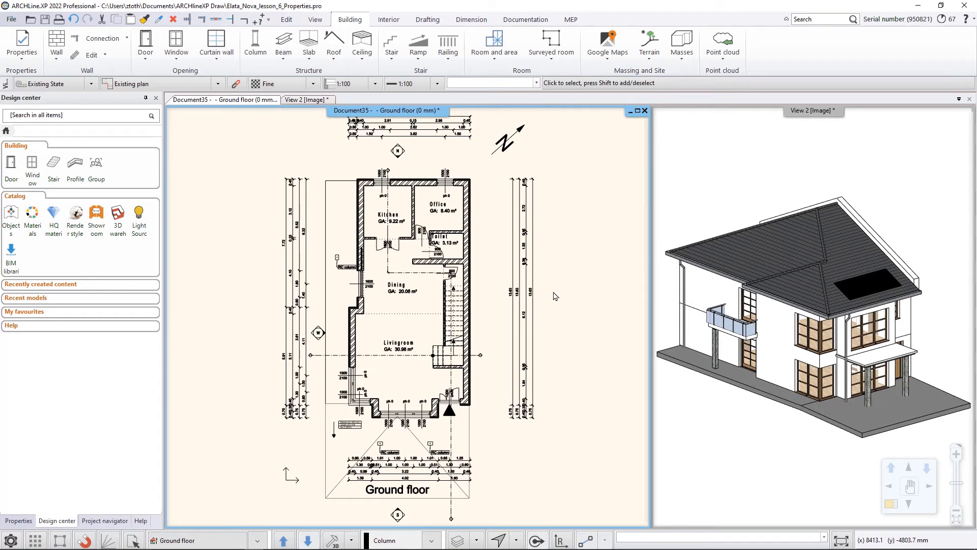
# - Assign the horizontal wall between the Toilet and the stair to the Wall - Partition wall layer
pyautogui.scroll(5, 427, 244)
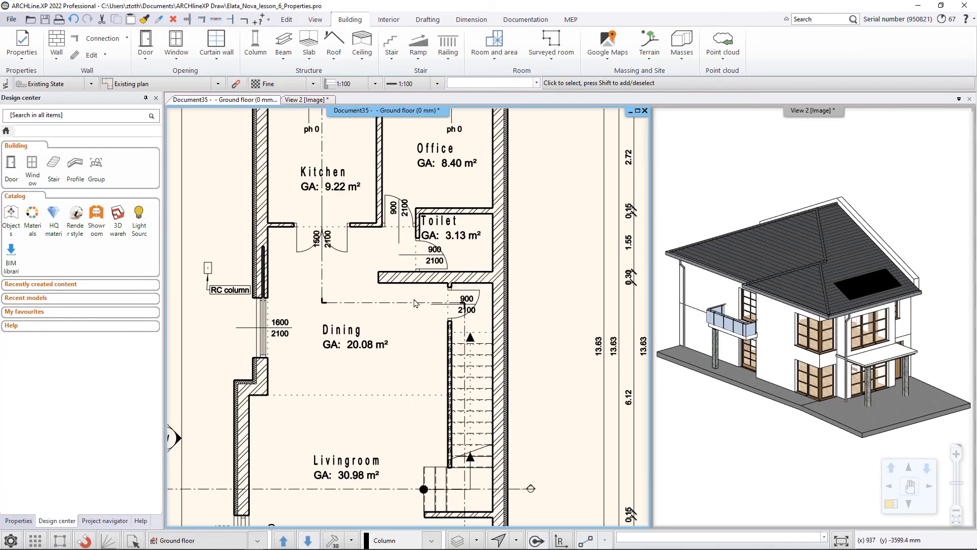
pyautogui.click(397, 286)
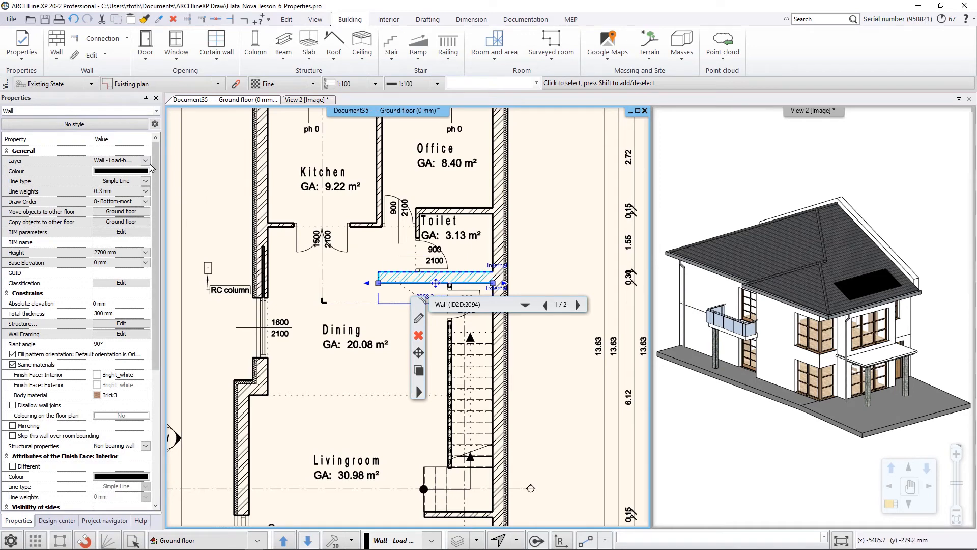
pyautogui.click(145, 161)
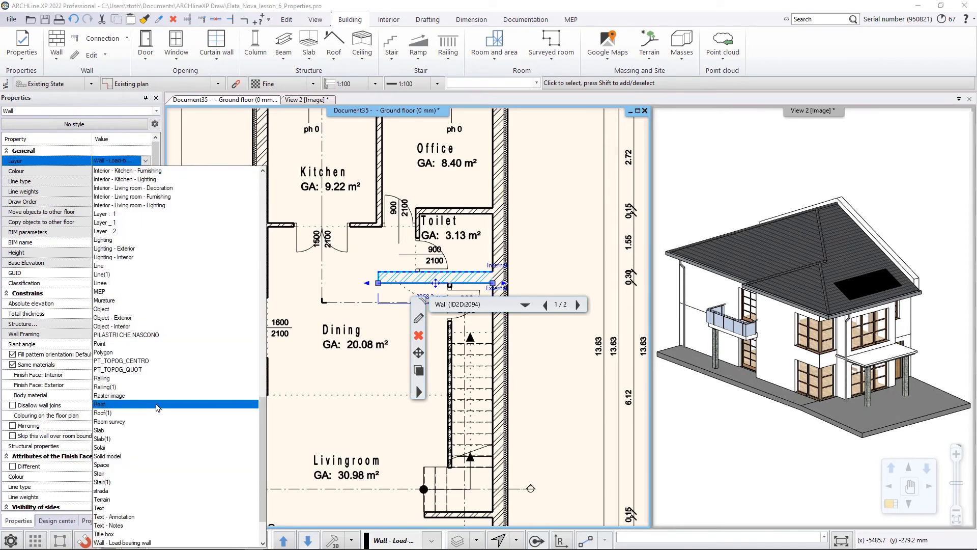
pyautogui.scroll(-1, 155, 407)
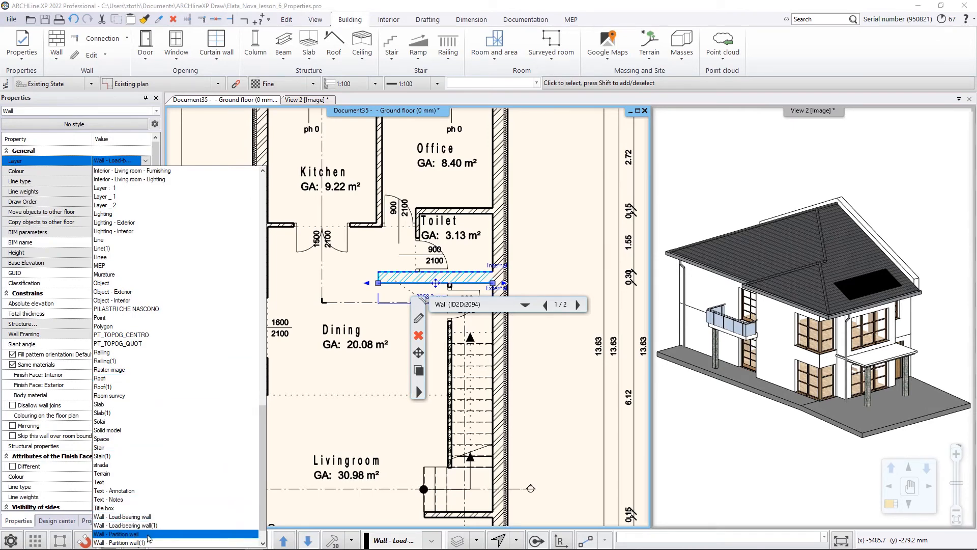
pyautogui.click(150, 534)
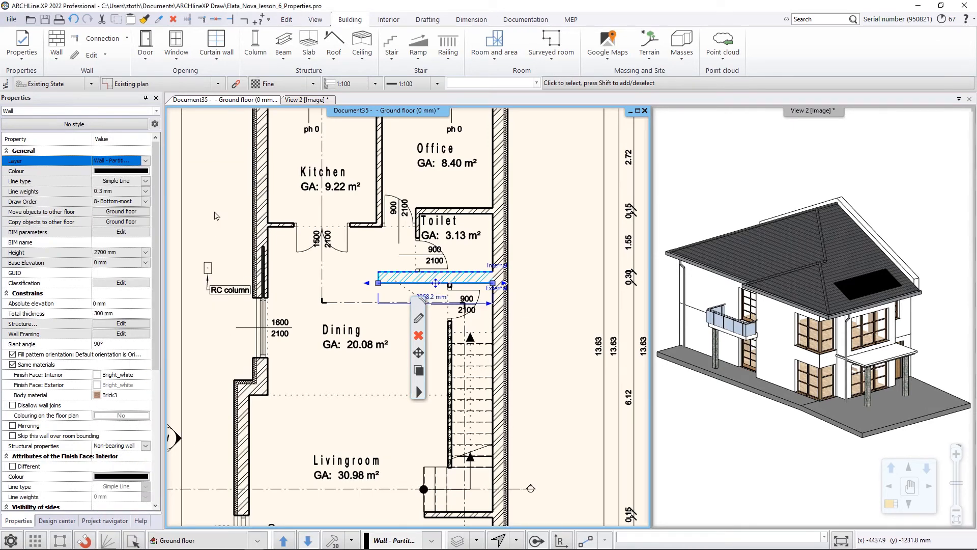
pyautogui.click(216, 215)
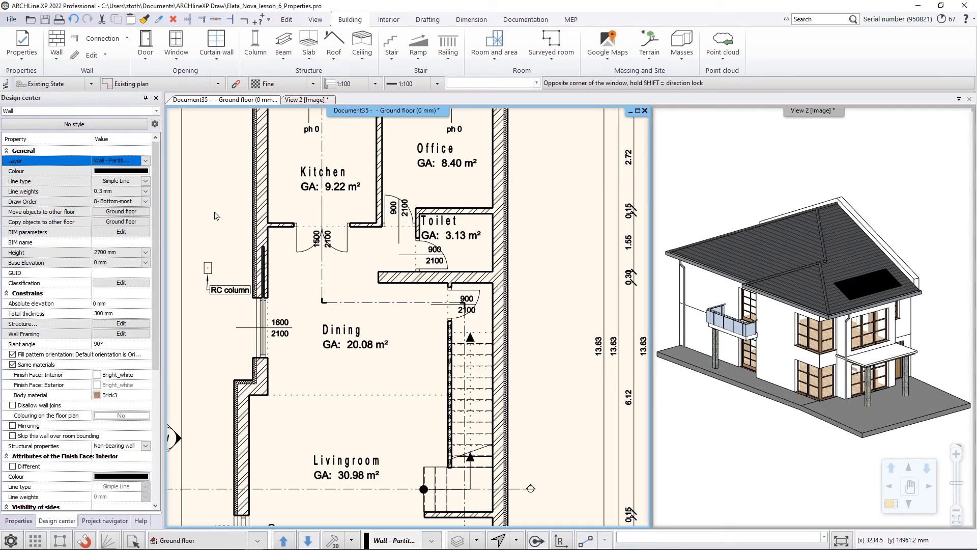
# - Check the layer assignment of the wall below the Toilet in its detailed wall properties
pyautogui.click(390, 283)
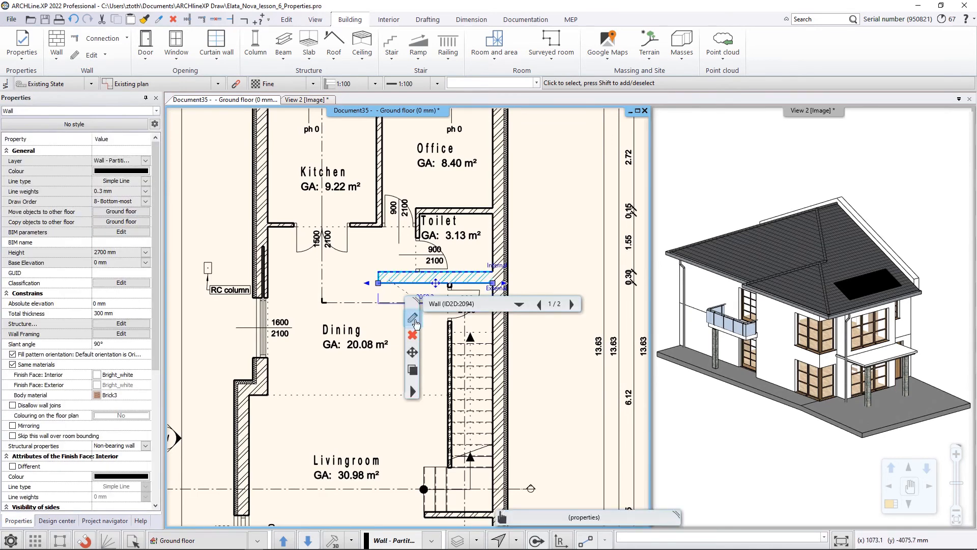
pyautogui.click(413, 319)
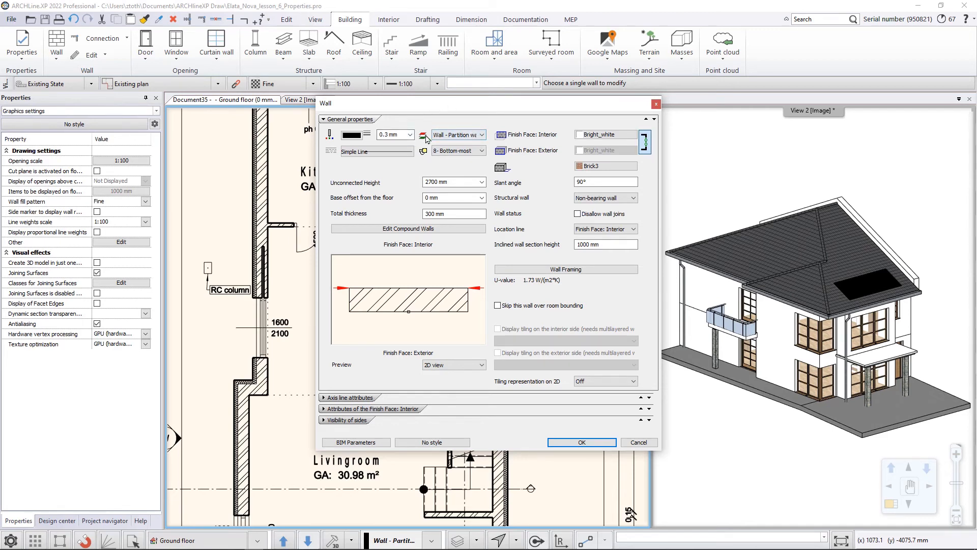
pyautogui.click(582, 442)
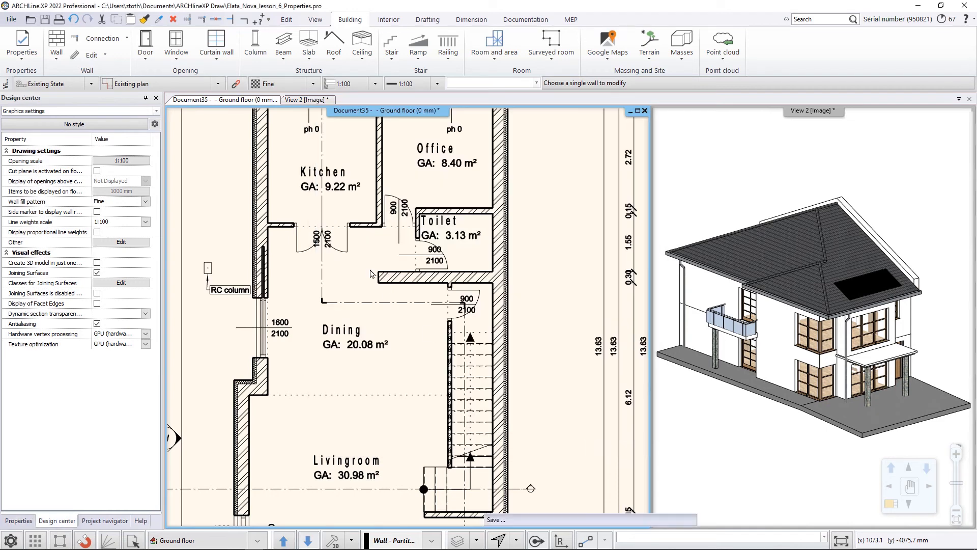
pyautogui.scroll(-4, 369, 274)
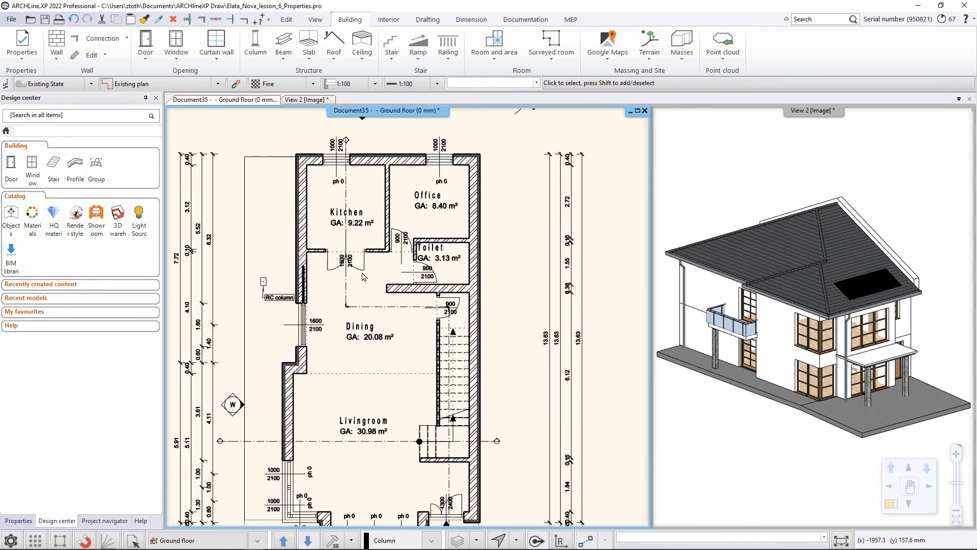
pyautogui.moveTo(373, 326); pyautogui.dragTo(391, 288, button='middle')
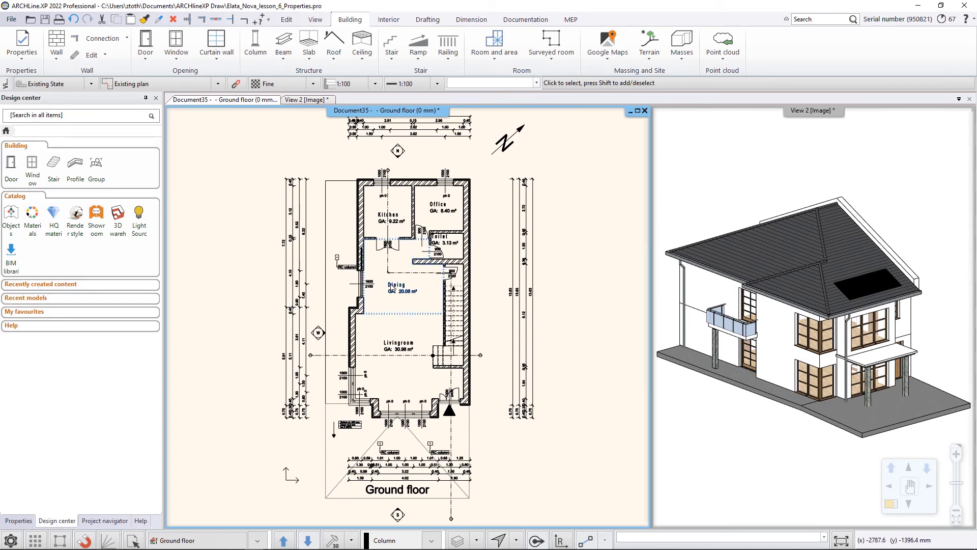
# - Open Layer Walk and display all the elata_nova_START-Ground floor reference layers in the plan
pyautogui.click(477, 540)
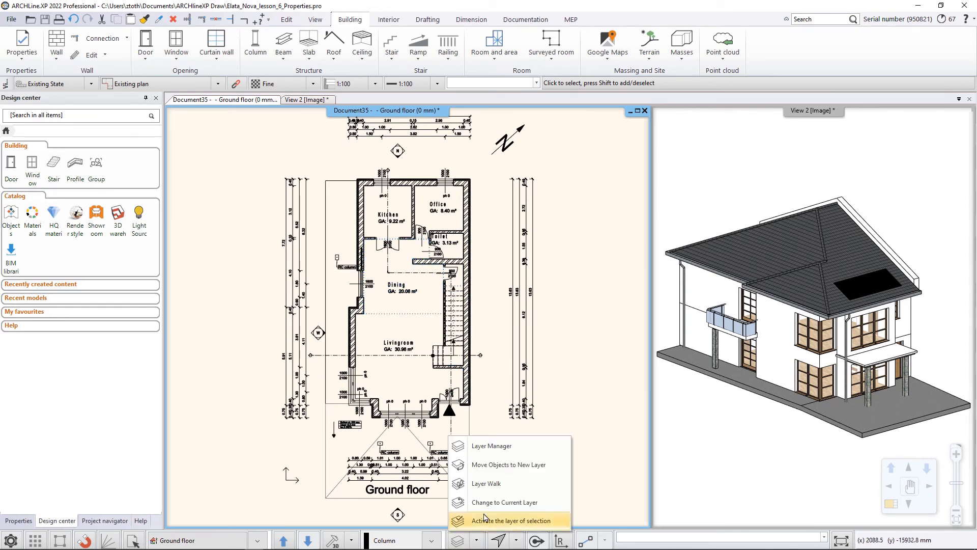
pyautogui.click(502, 485)
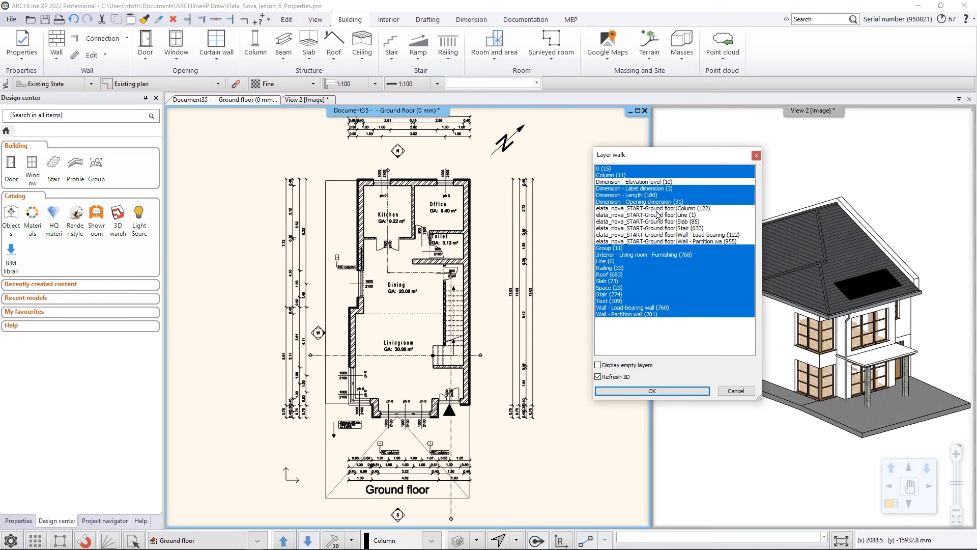
pyautogui.moveTo(657, 210); pyautogui.dragTo(654, 248)
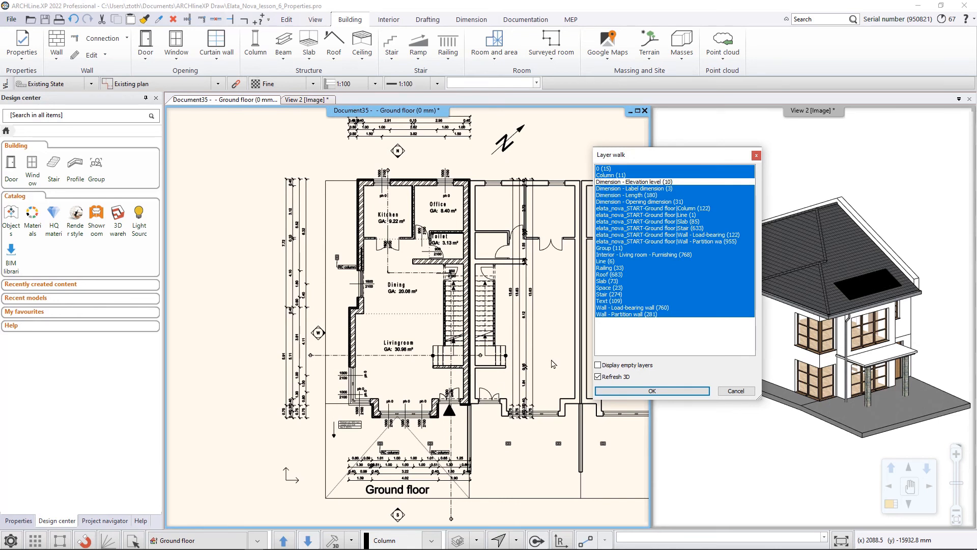
# - Hide the elata_nova_START-Ground floor Column, Line, Slab, Stair, Load-bearing wall and Partition wall layers one by one
pyautogui.click(671, 210)
pyautogui.click(669, 215)
pyautogui.click(669, 221)
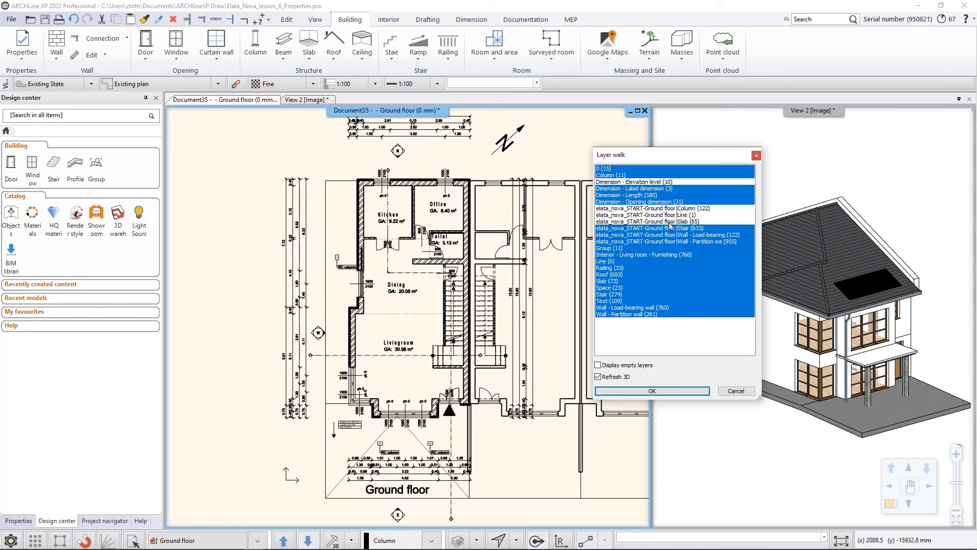
pyautogui.click(668, 231)
pyautogui.click(670, 234)
pyautogui.click(670, 241)
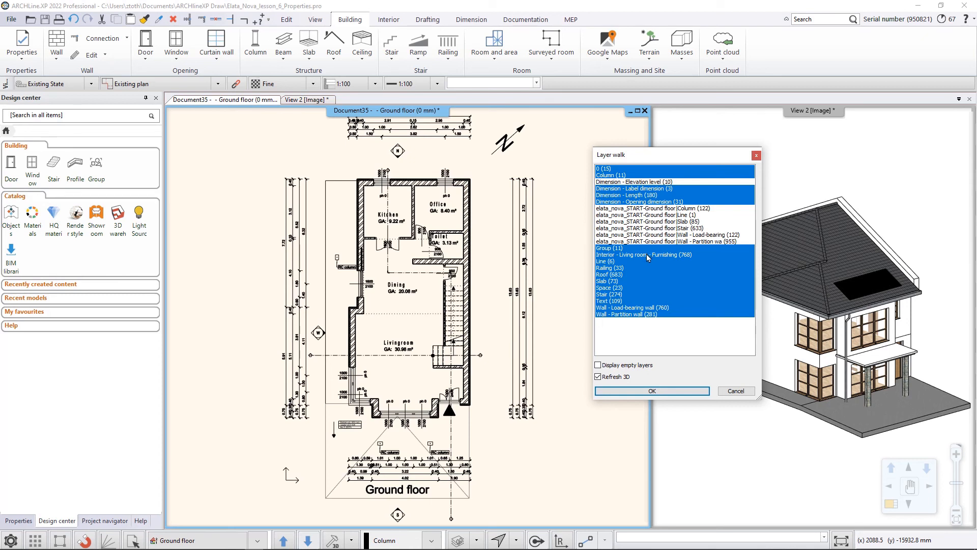
# - Isolate the Wall - Load-bearing wall layer in the plan and add the Wall - Partition wall layer to the displayed selection
pyautogui.click(620, 308)
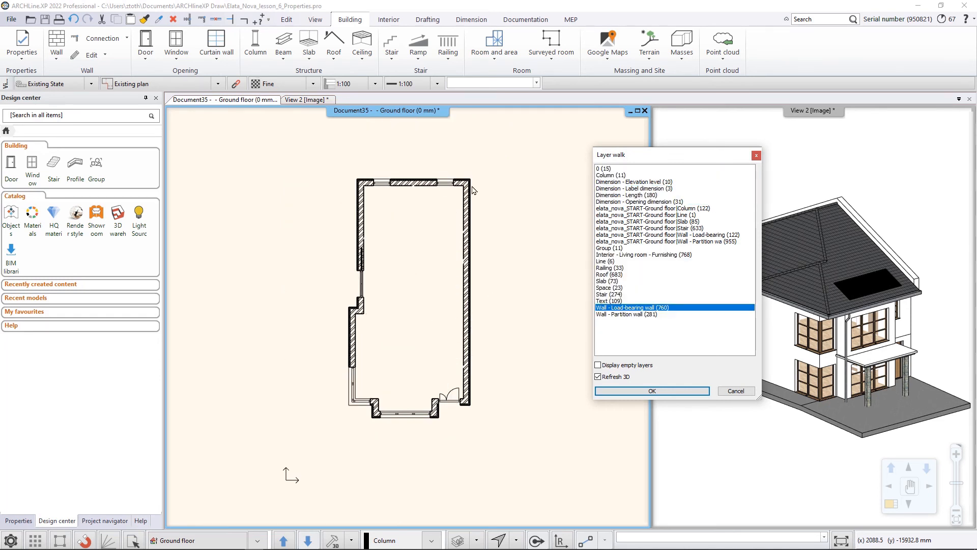
pyautogui.keyDown('ctrl'); pyautogui.click(644, 314); pyautogui.keyUp('ctrl')
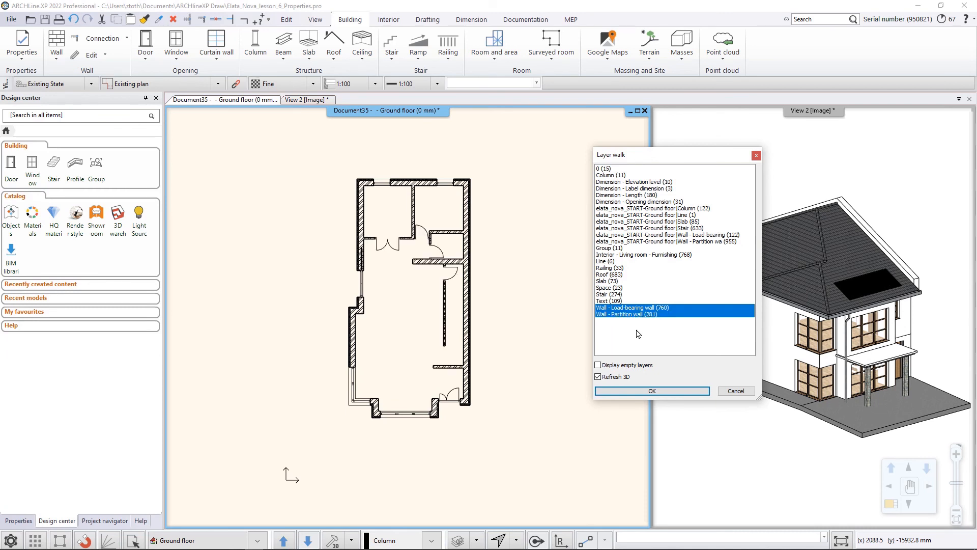
# - Display every listed layer from 0 to Wall - Partition wall except the six elata_nova_START-Ground floor layers, and apply the Layer Walk selection
pyautogui.click(605, 169)
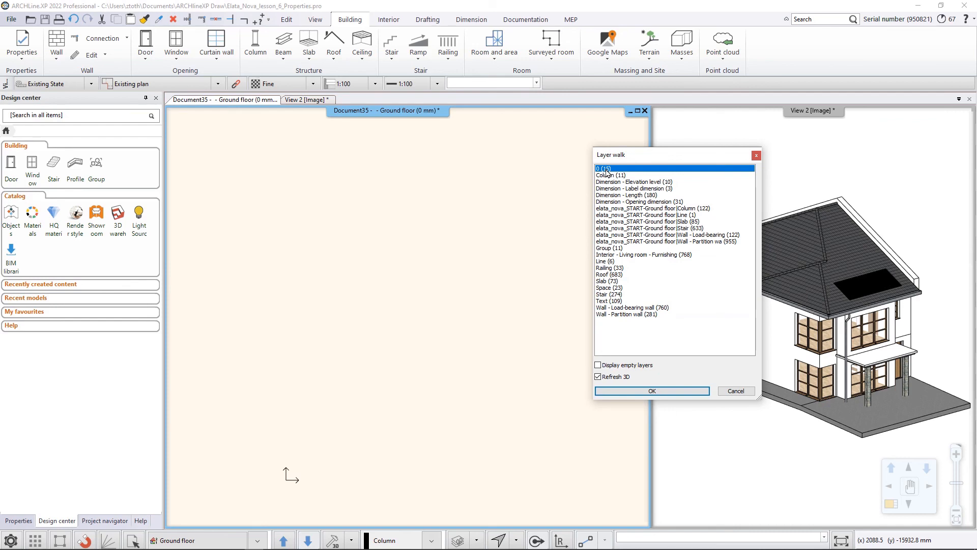
pyautogui.keyDown('shift'); pyautogui.click(629, 315); pyautogui.keyUp('shift')
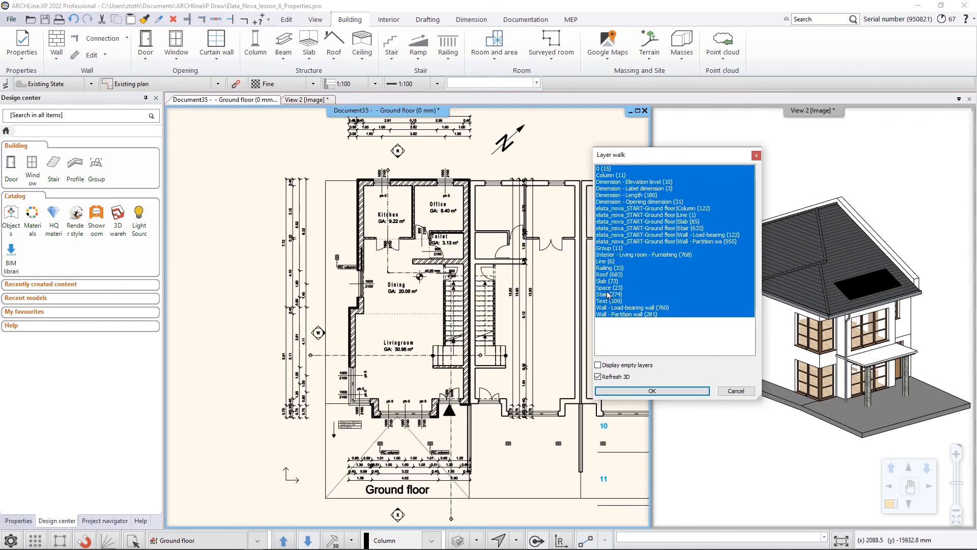
pyautogui.keyDown('ctrl'); pyautogui.click(638, 209); pyautogui.keyUp('ctrl')
pyautogui.keyDown('ctrl'); pyautogui.click(639, 215); pyautogui.keyUp('ctrl')
pyautogui.keyDown('ctrl'); pyautogui.click(639, 221); pyautogui.keyUp('ctrl')
pyautogui.keyDown('ctrl'); pyautogui.click(640, 228); pyautogui.keyUp('ctrl')
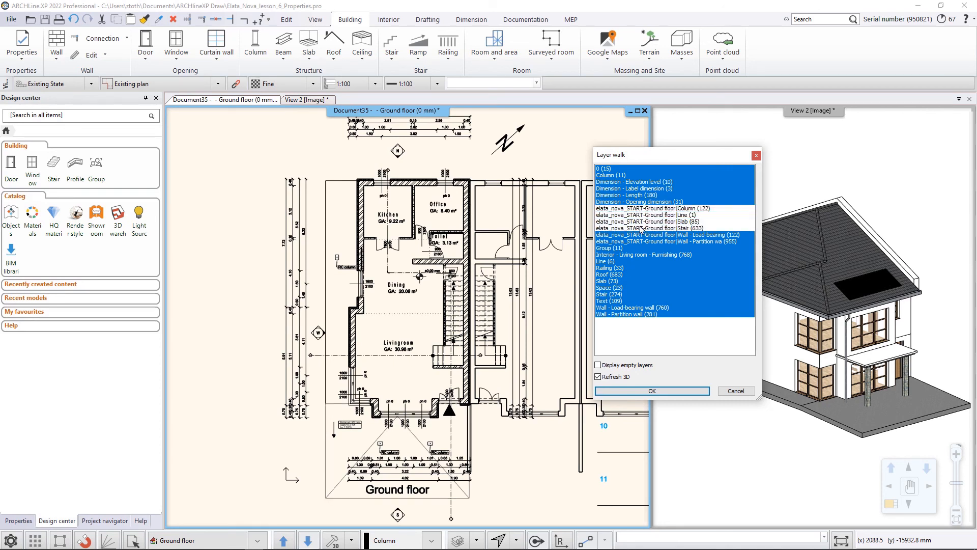
pyautogui.keyDown('ctrl'); pyautogui.click(639, 235); pyautogui.keyUp('ctrl')
pyautogui.keyDown('ctrl'); pyautogui.click(640, 241); pyautogui.keyUp('ctrl')
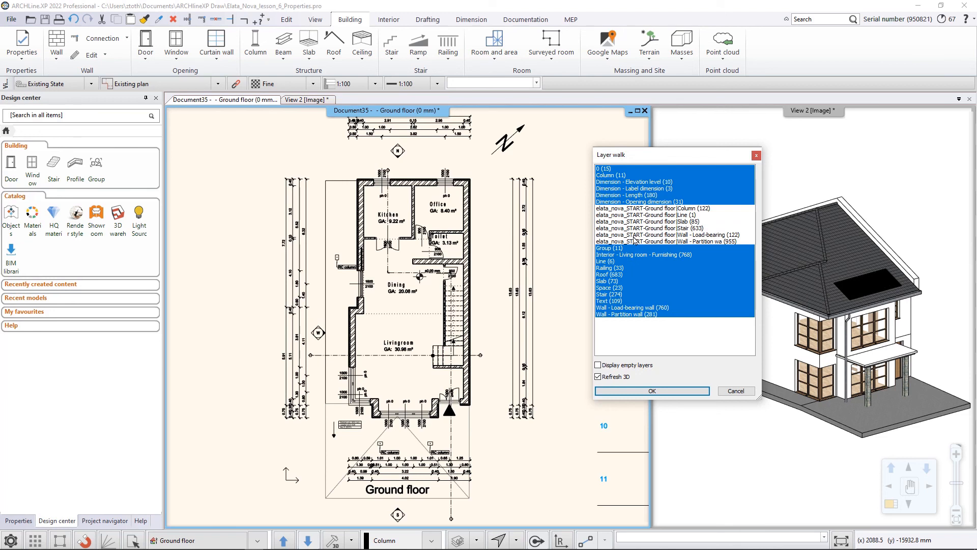
pyautogui.click(635, 392)
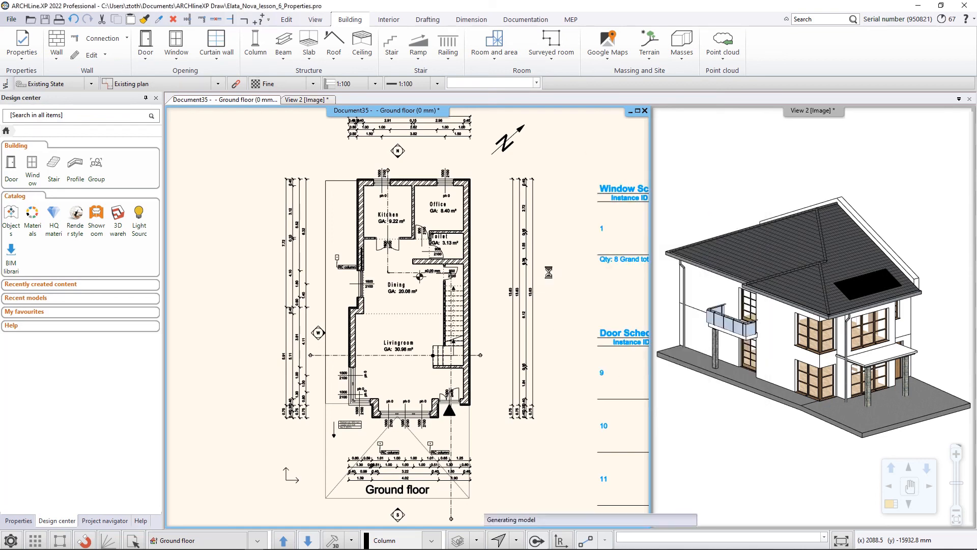